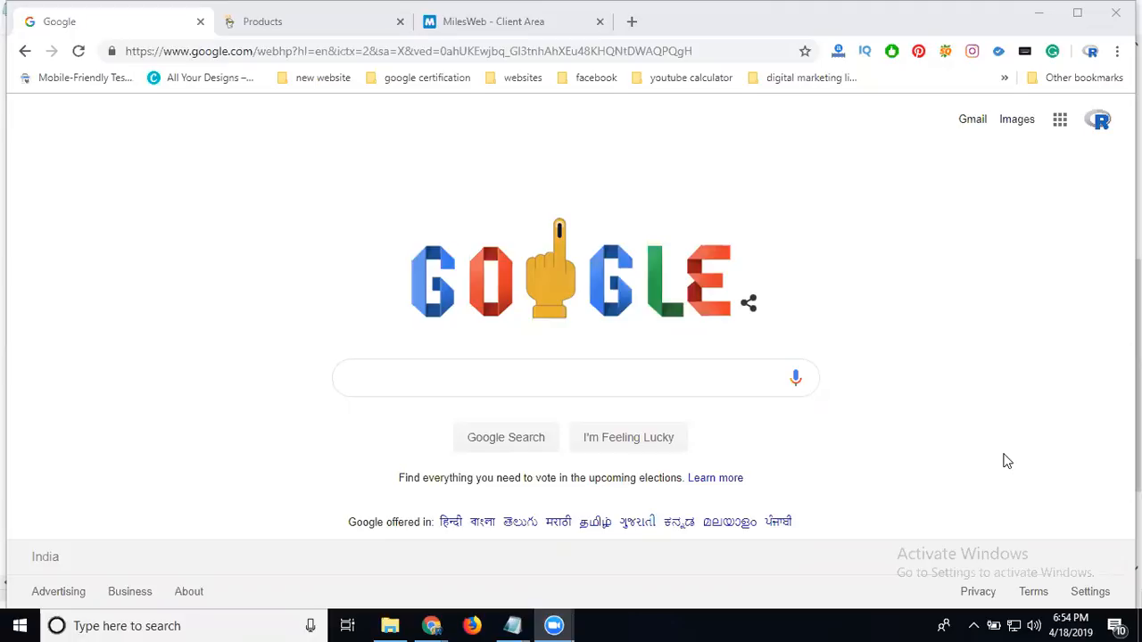
Step: Review the MilesWeb client area, the GoDaddy domain list, and the name servers noted in the web hosting domains Notepad file
left_click(451, 24)
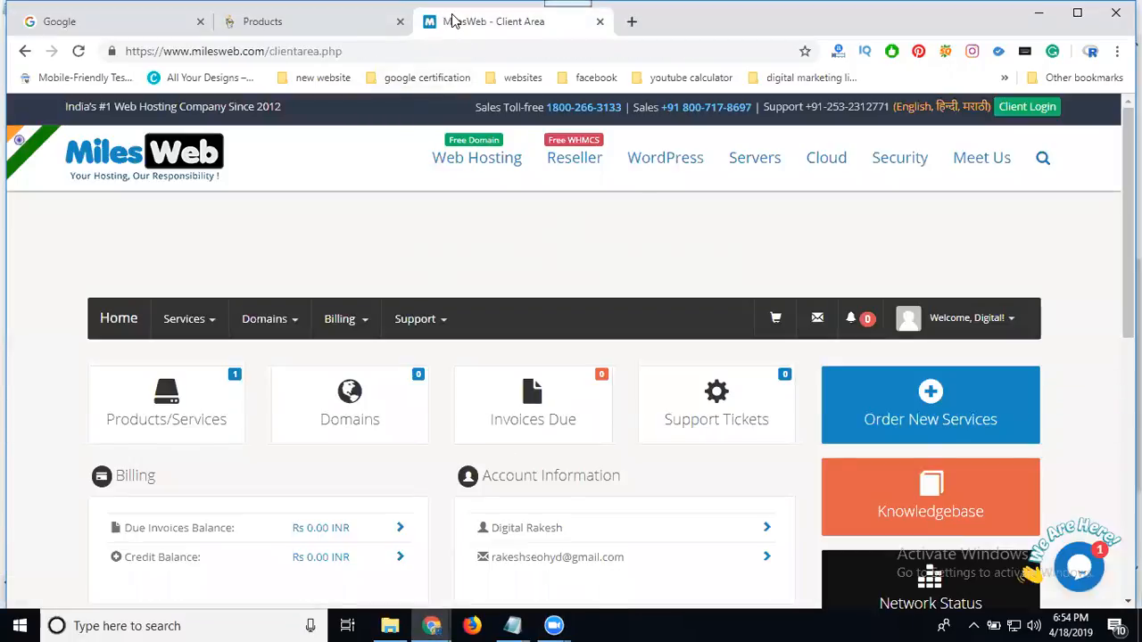
left_click(255, 21)
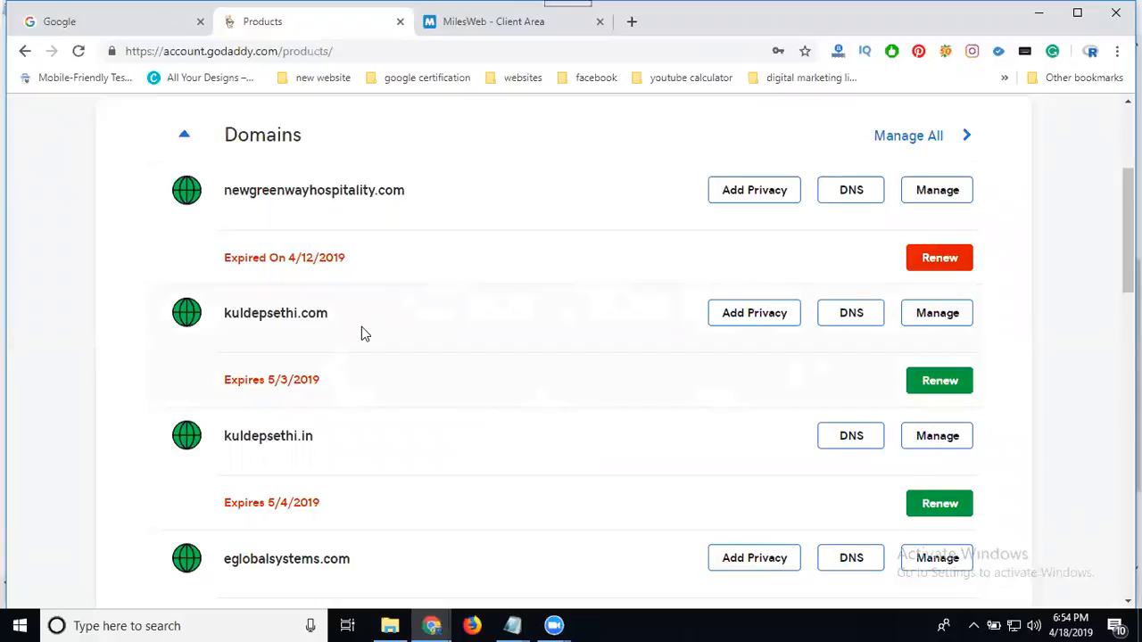
left_click(594, 544)
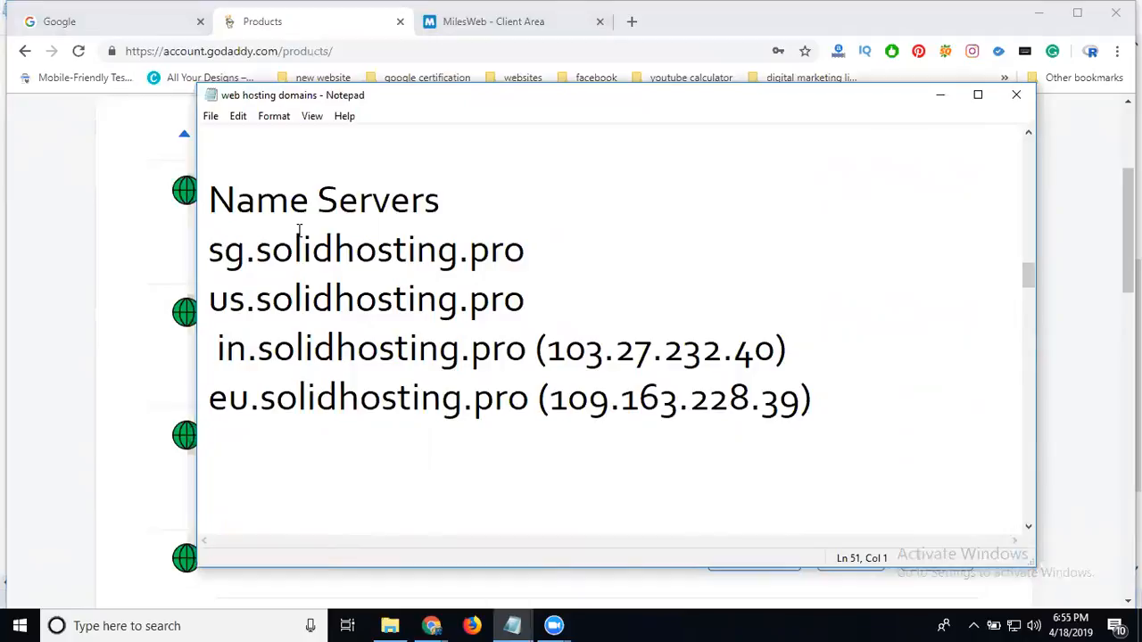
left_click(942, 96)
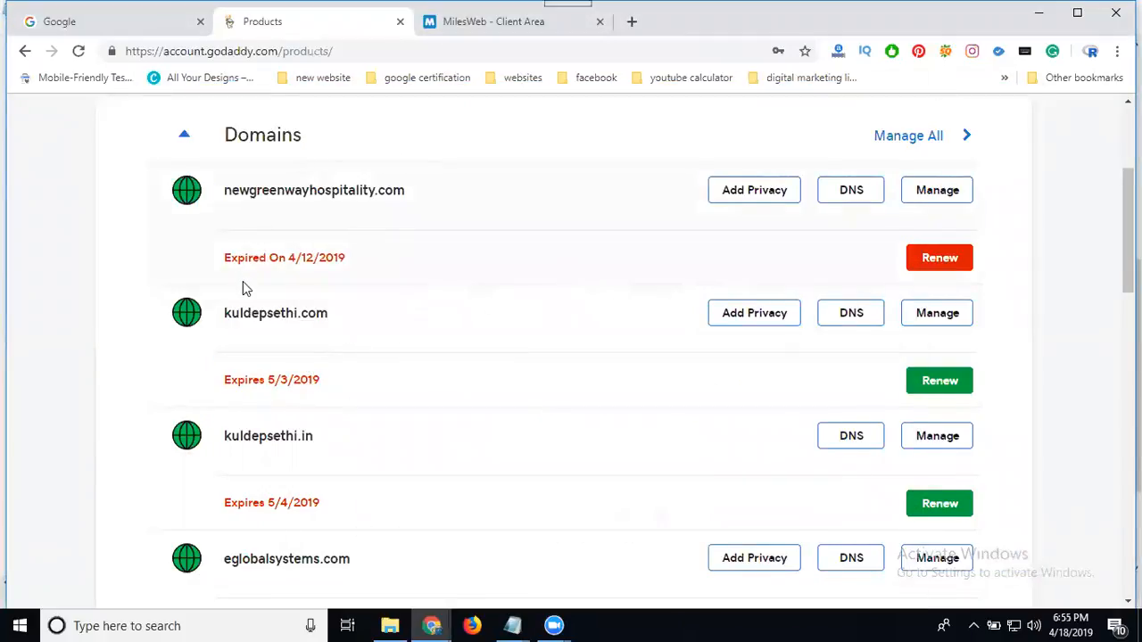
Step: Open DNS management for kuldepsethi.com and start changing its nameservers, using the Custom nameserver type
scroll(246, 267, "down", 1)
scroll(464, 259, "down", 1)
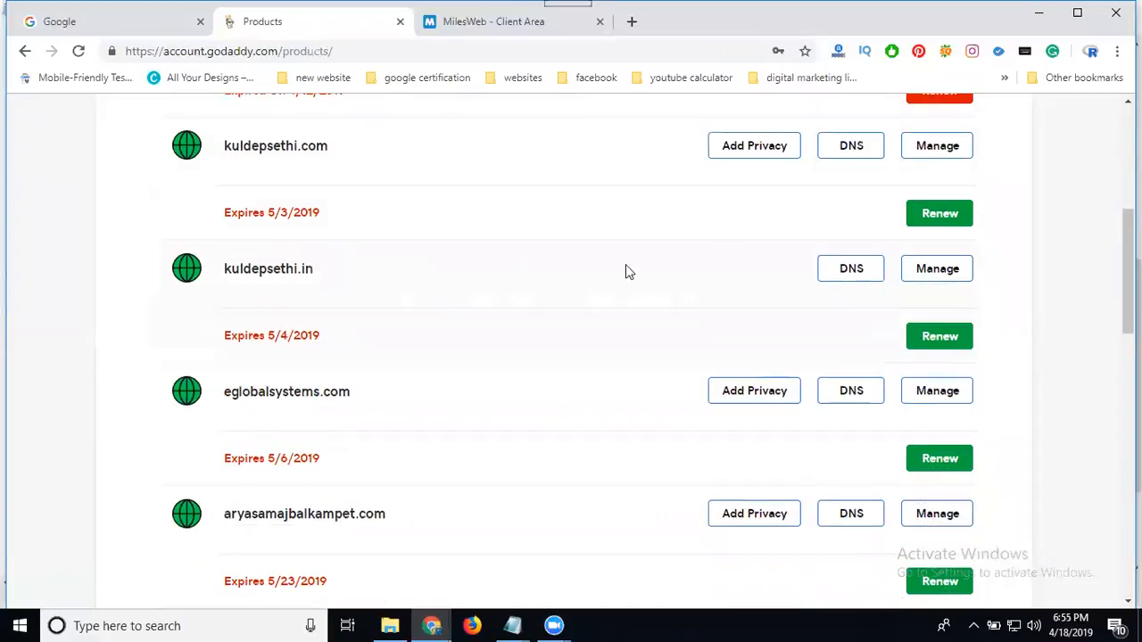
left_click(855, 156)
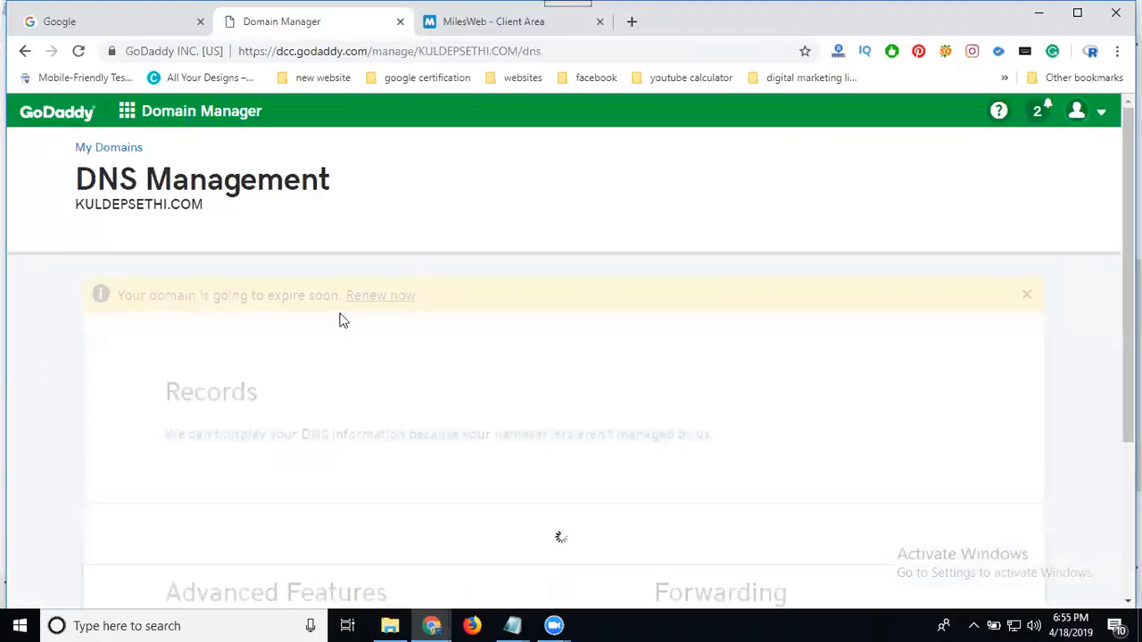
scroll(25, 330, "down", 5)
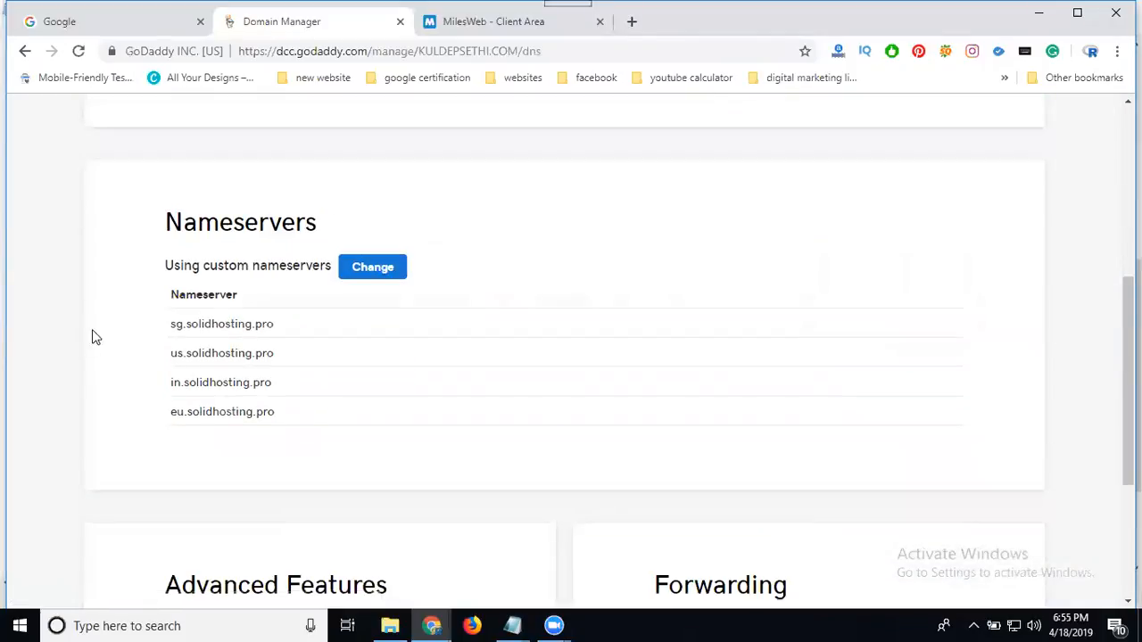
left_click(354, 270)
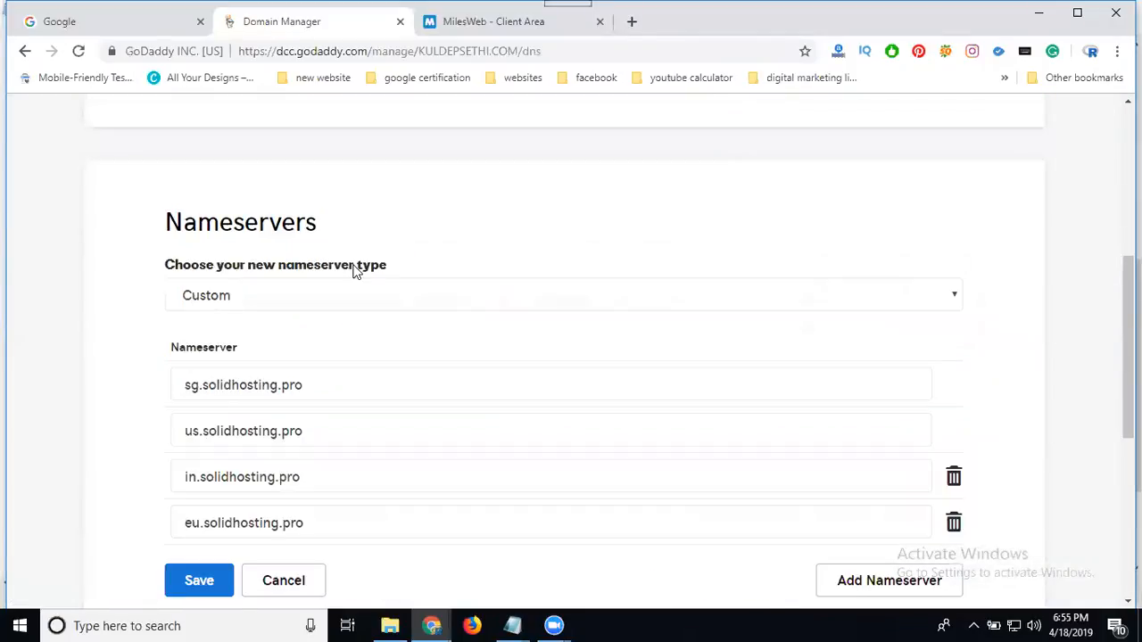
left_click(250, 307)
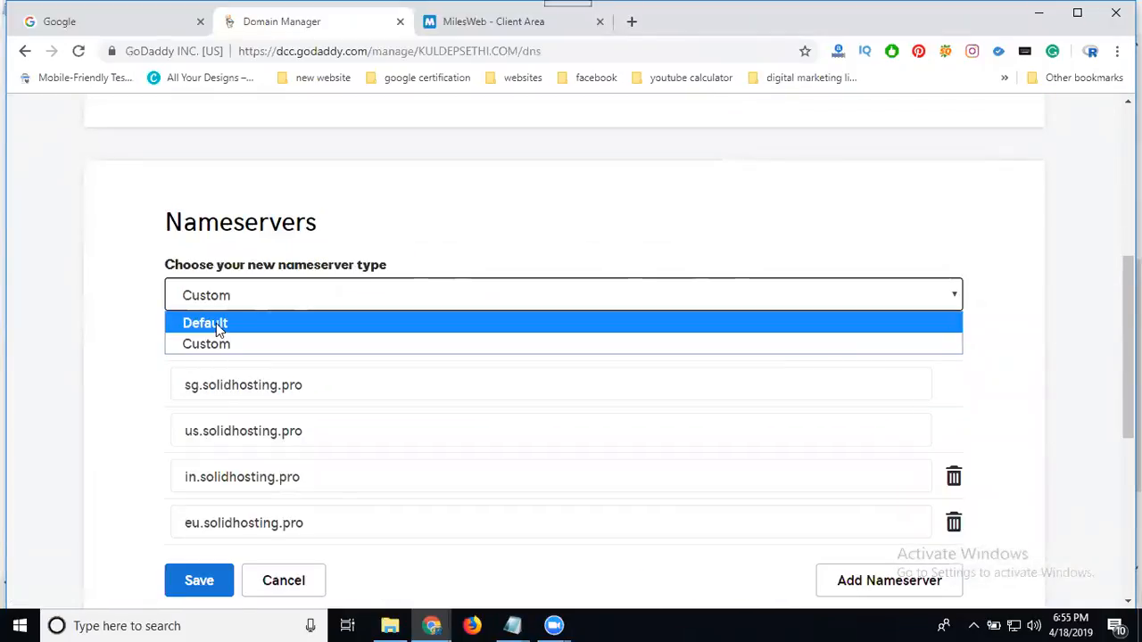
left_click(212, 348)
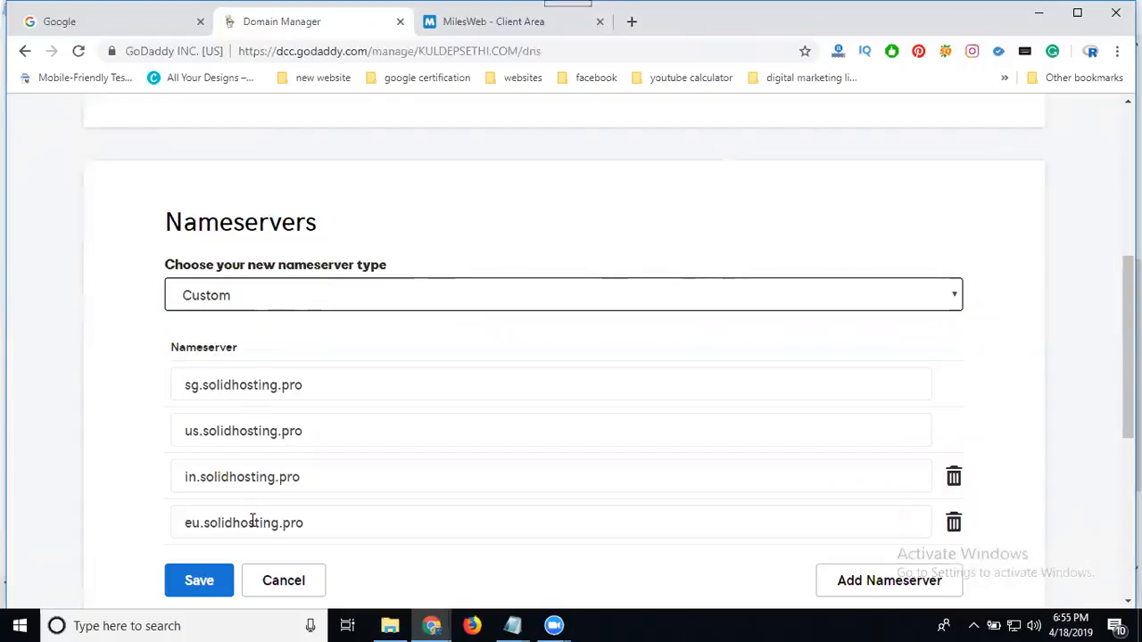
Step: Check the four solidhosting.pro name servers listed in the web hosting domains Notepad file, and return to the domain's nameserver form
left_click(512, 626)
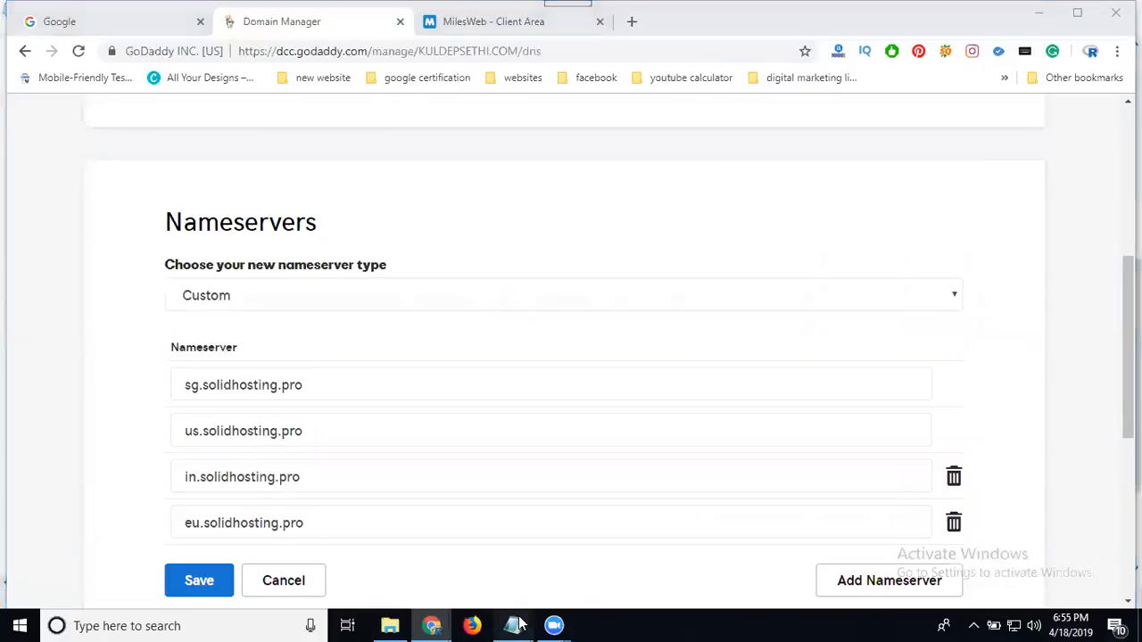
left_click(578, 559)
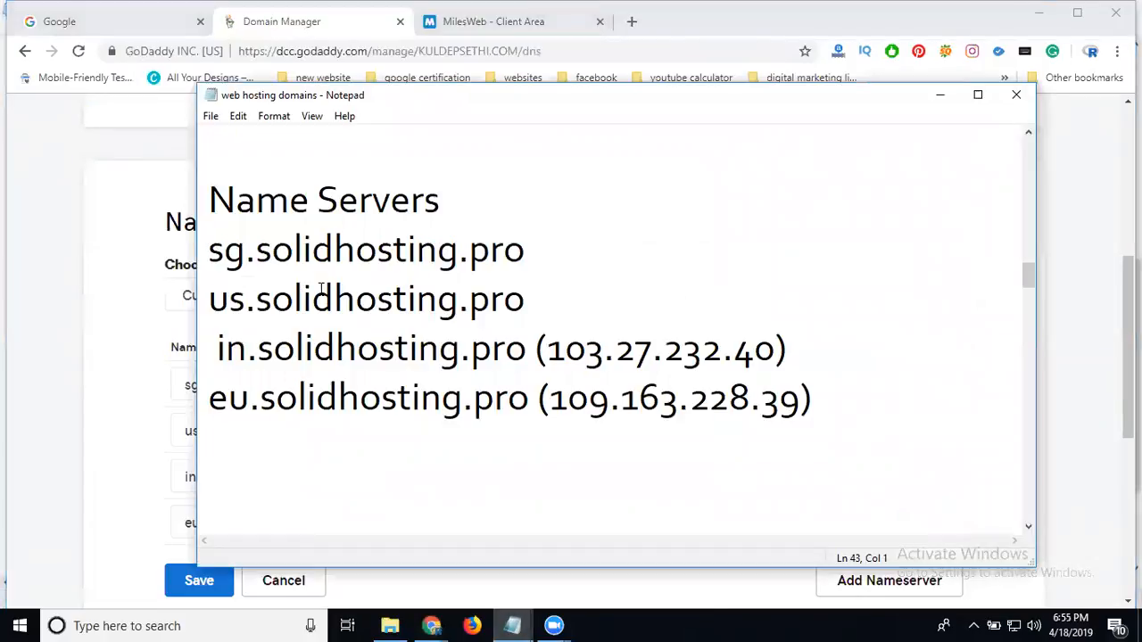
left_click_drag(495, 401, 816, 408)
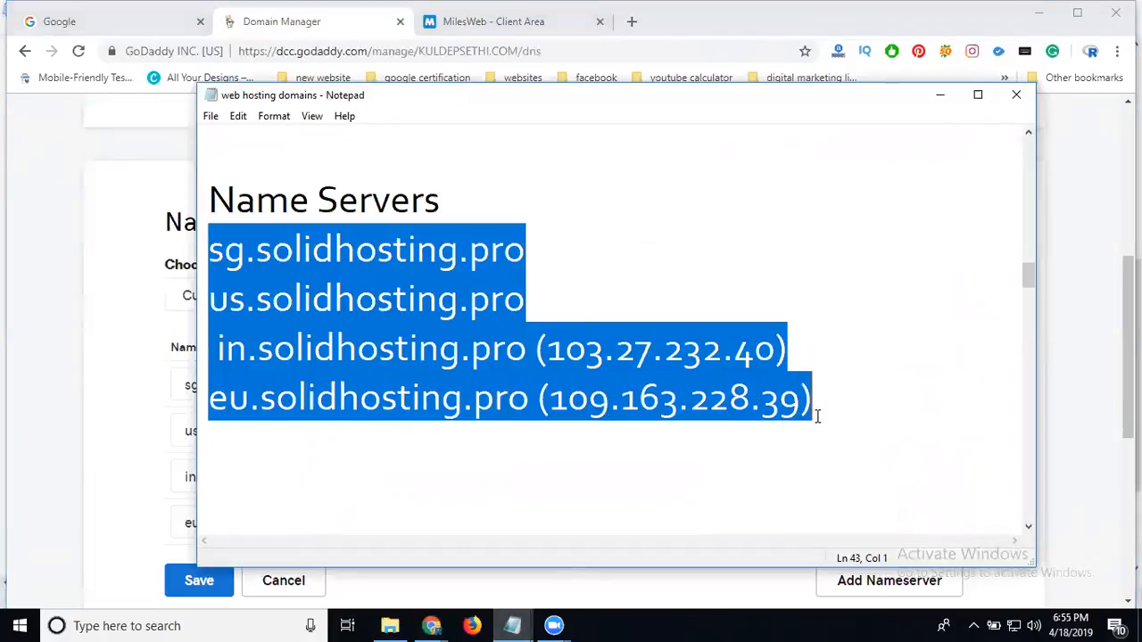
left_click(939, 95)
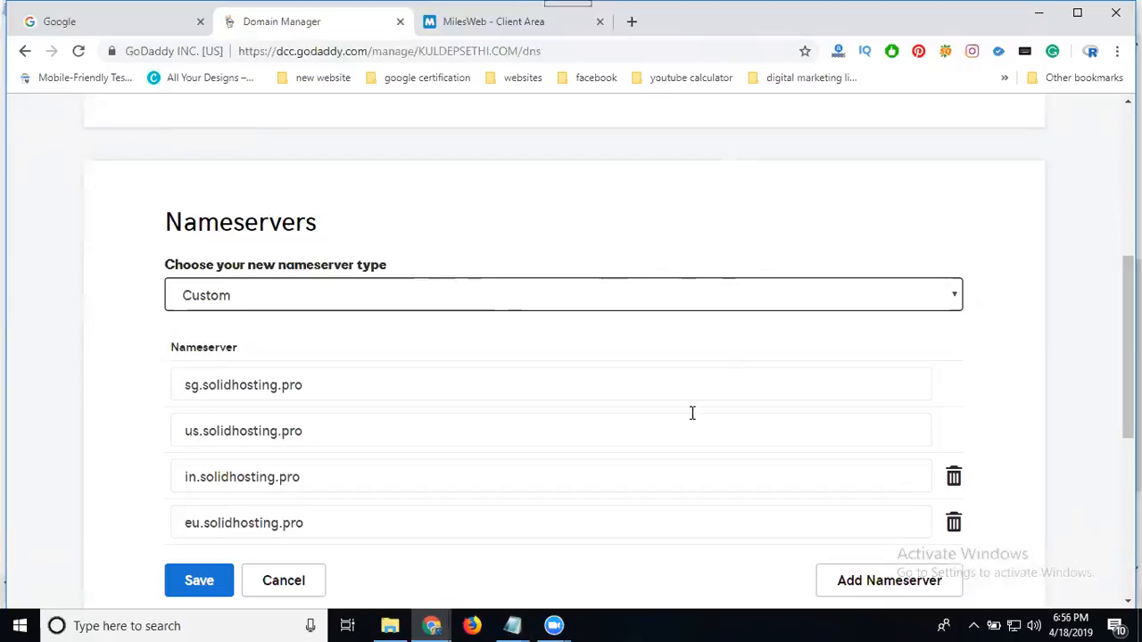
Step: Add three blank nameserver entries to the domain's custom nameserver list
scroll(668, 428, "down", 2)
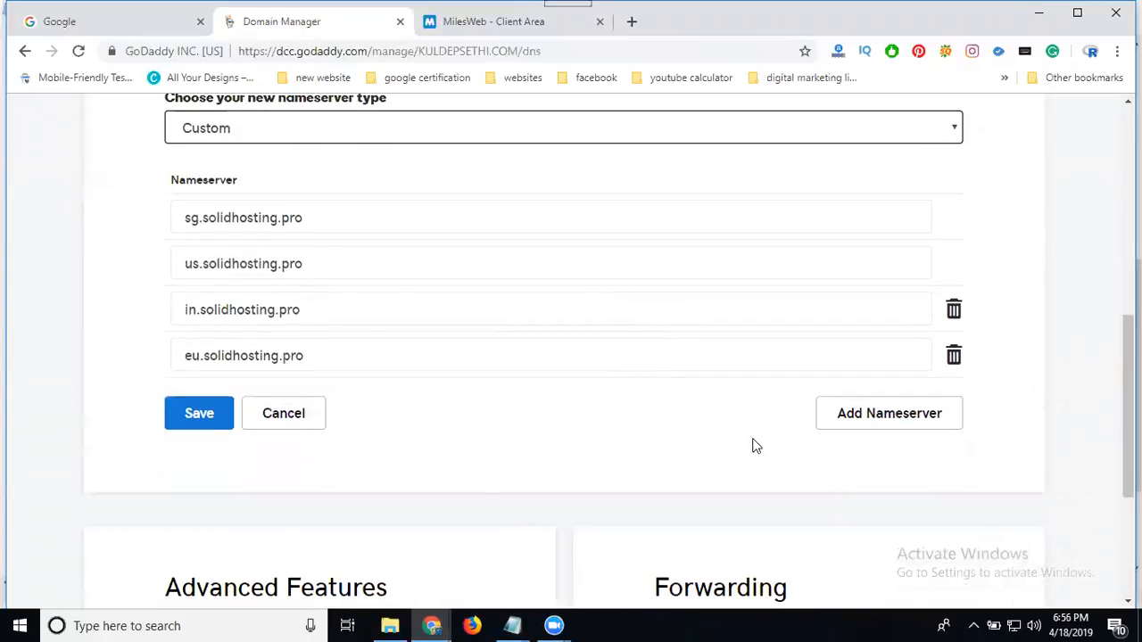
left_click(929, 425)
left_click(897, 459)
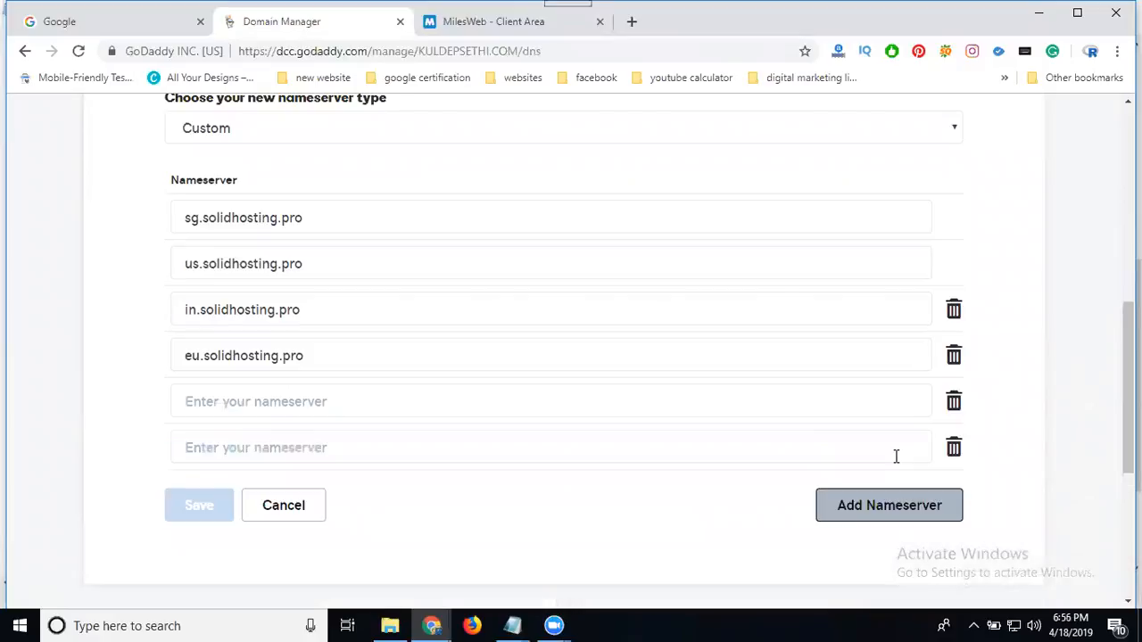
left_click(886, 506)
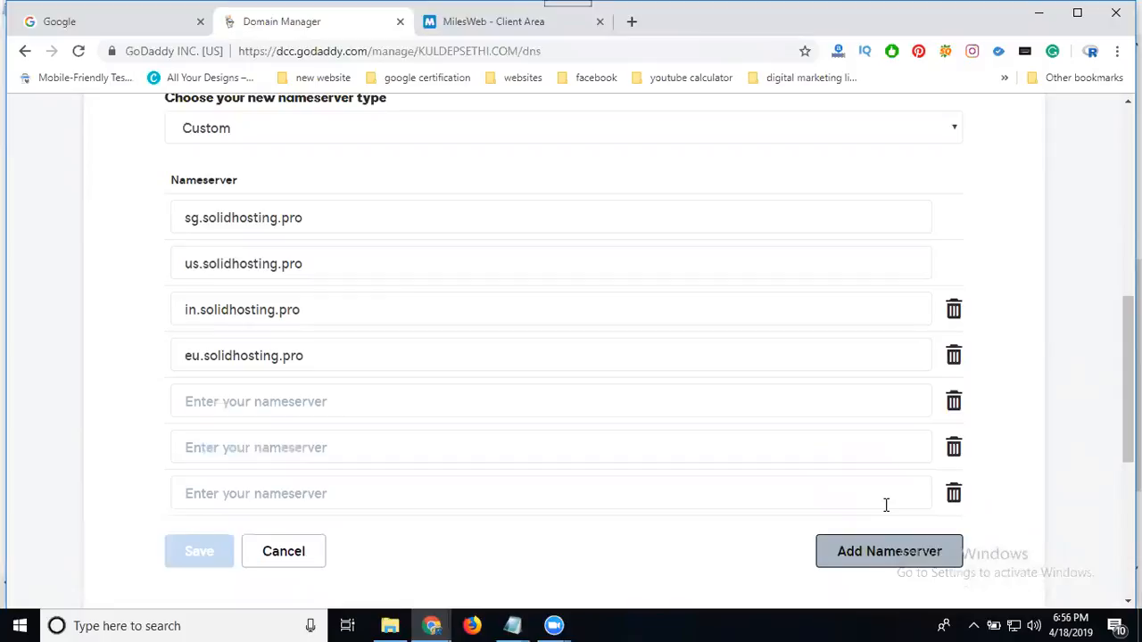
Step: Look up the domain name on the DNS Management page and load kuldepsethi.com in a new browser tab
scroll(201, 268, "up", 6)
scroll(210, 326, "down", 1)
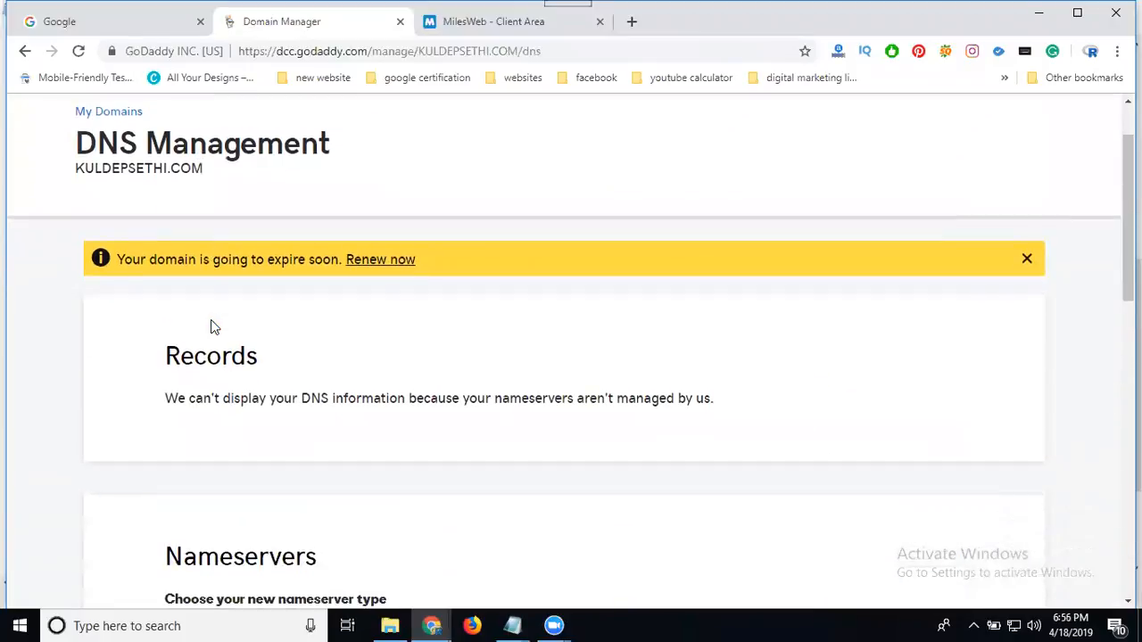
double_click(75, 173)
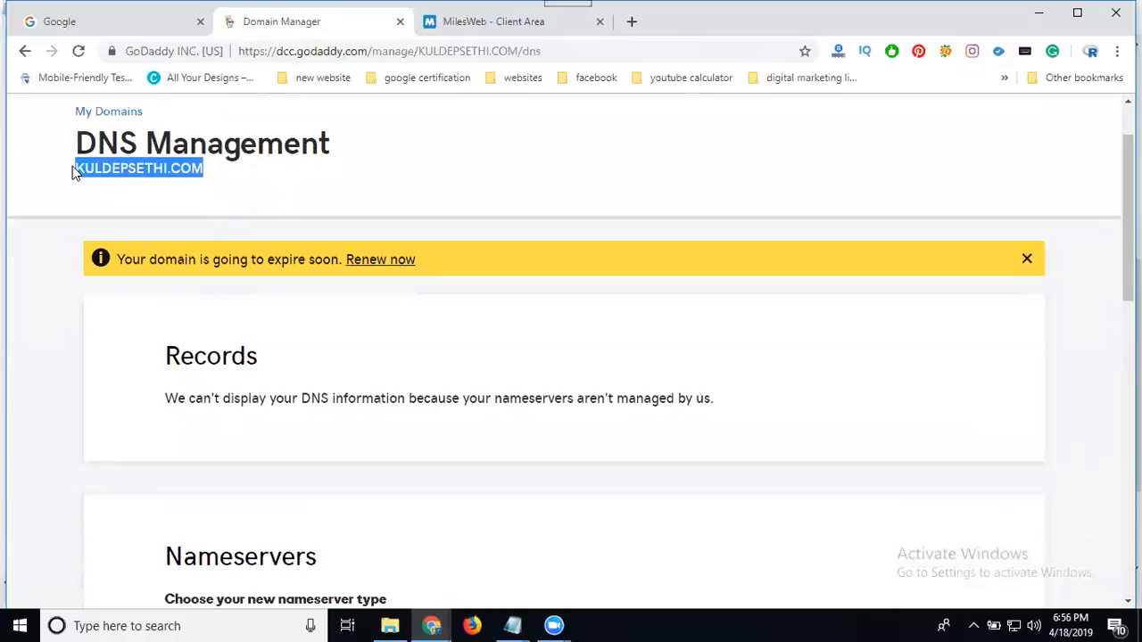
left_click(632, 22)
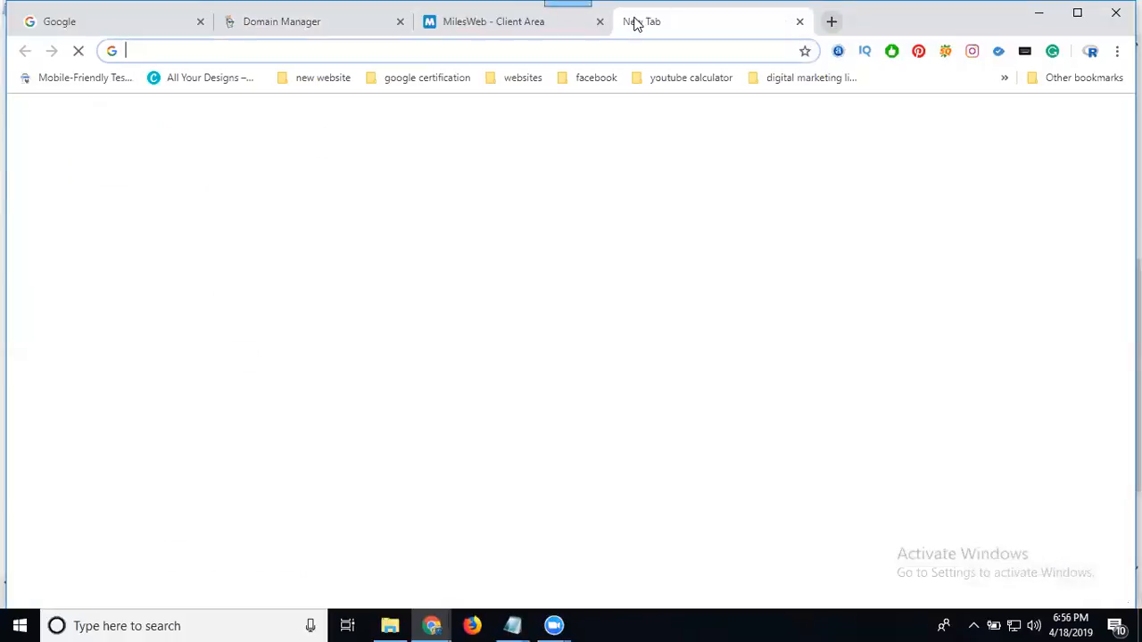
type("kuldepsethi.com")
key("Return")
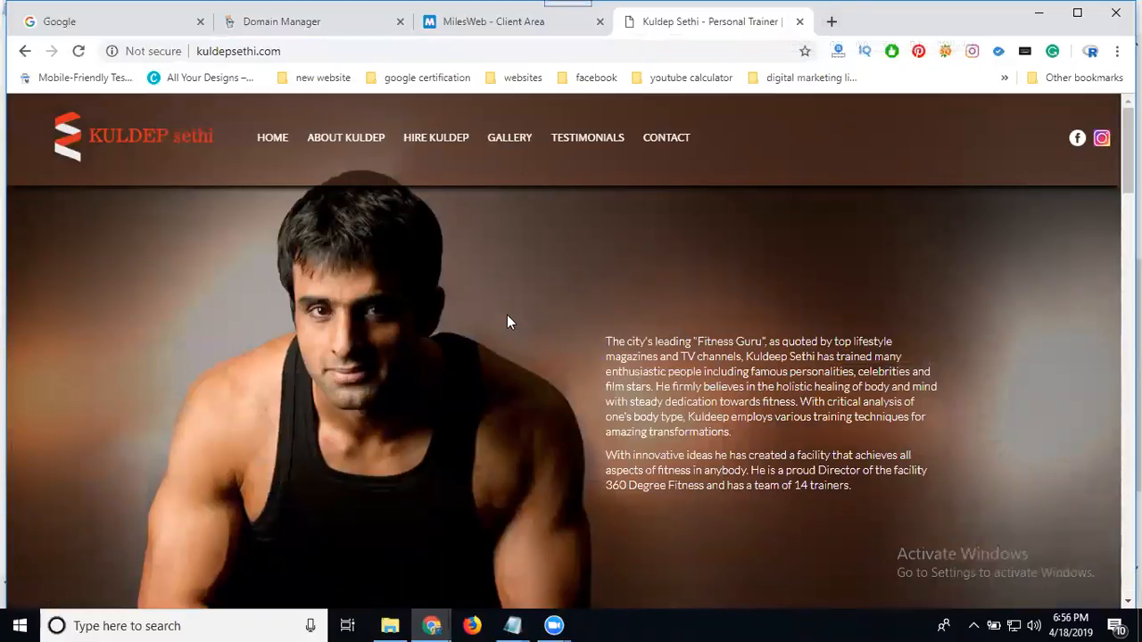
Step: Look over the domain's nameserver settings again and return to its live website
left_click(316, 25)
scroll(343, 392, "down", 4)
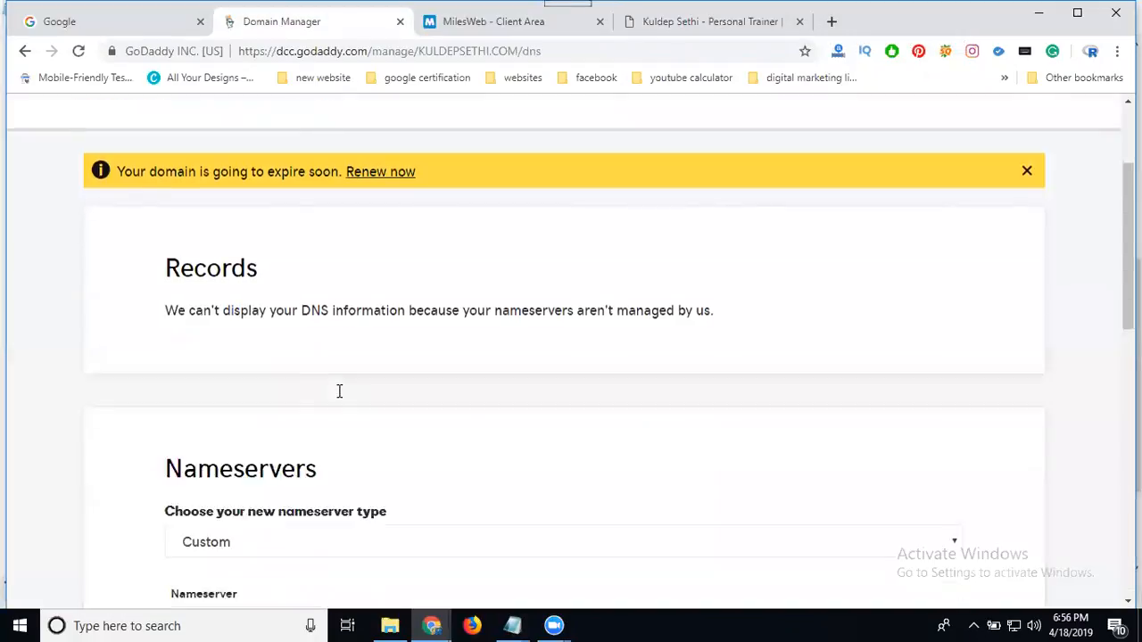
left_click(678, 21)
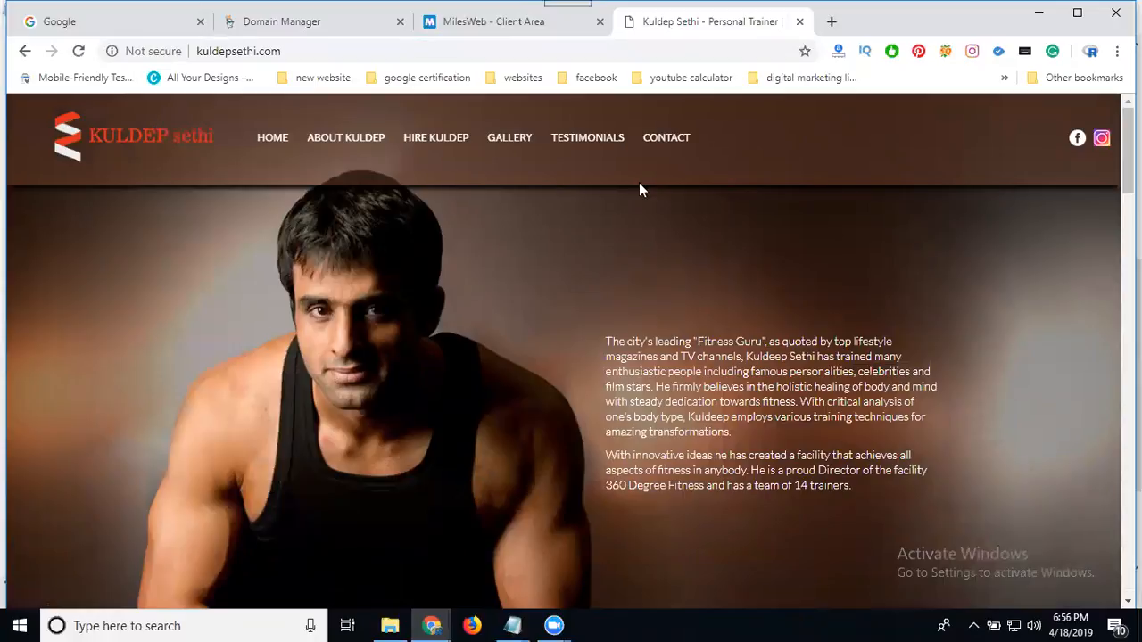
Step: Delete the three blank nameserver entries from the domain's DNS settings and save the custom nameservers
left_click(290, 22)
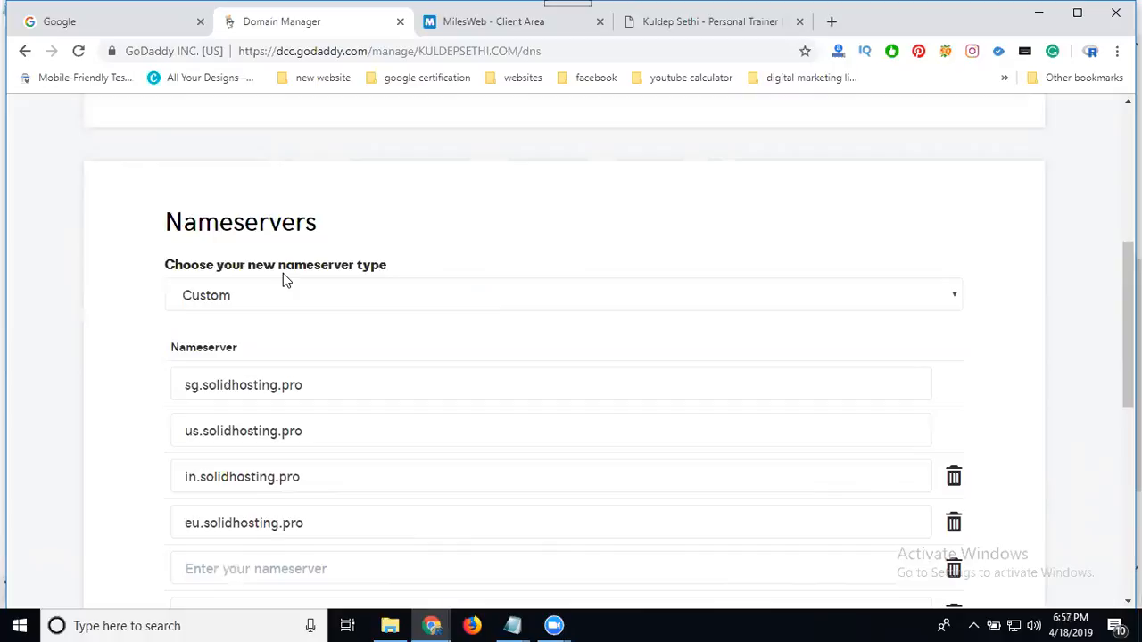
scroll(632, 334, "down", 5)
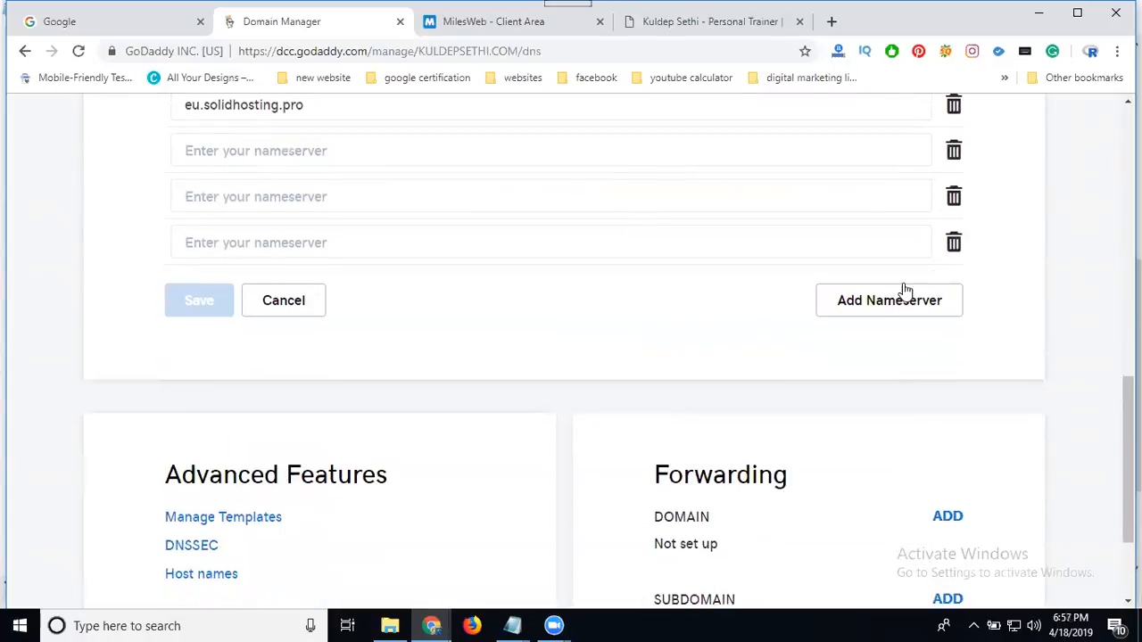
left_click(953, 247)
left_click(958, 200)
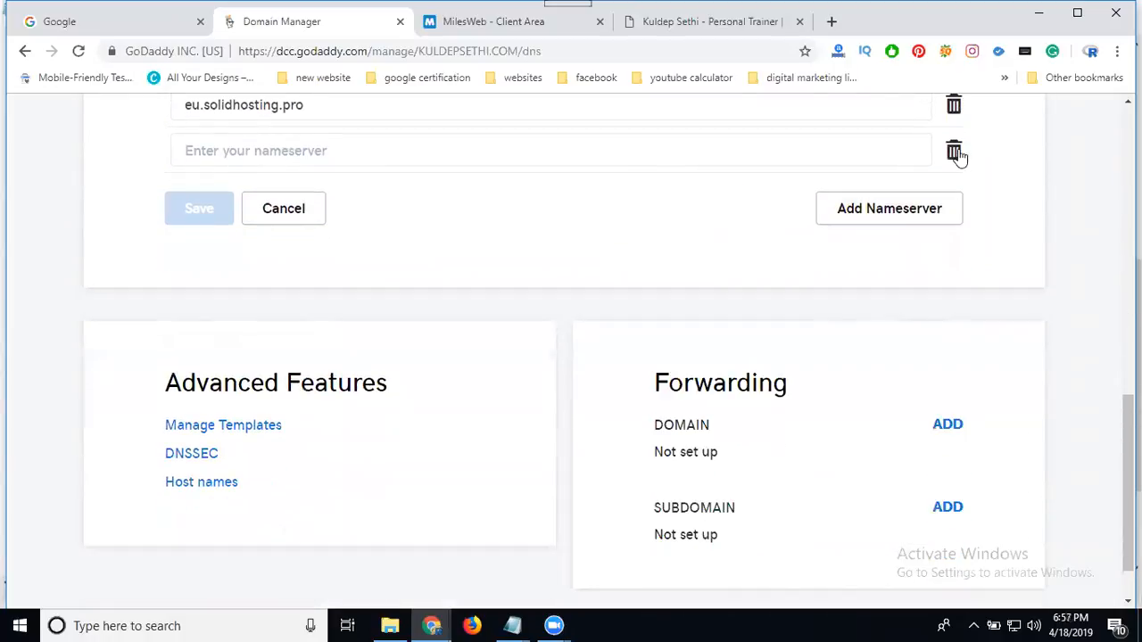
left_click(955, 152)
scroll(745, 375, "up", 2)
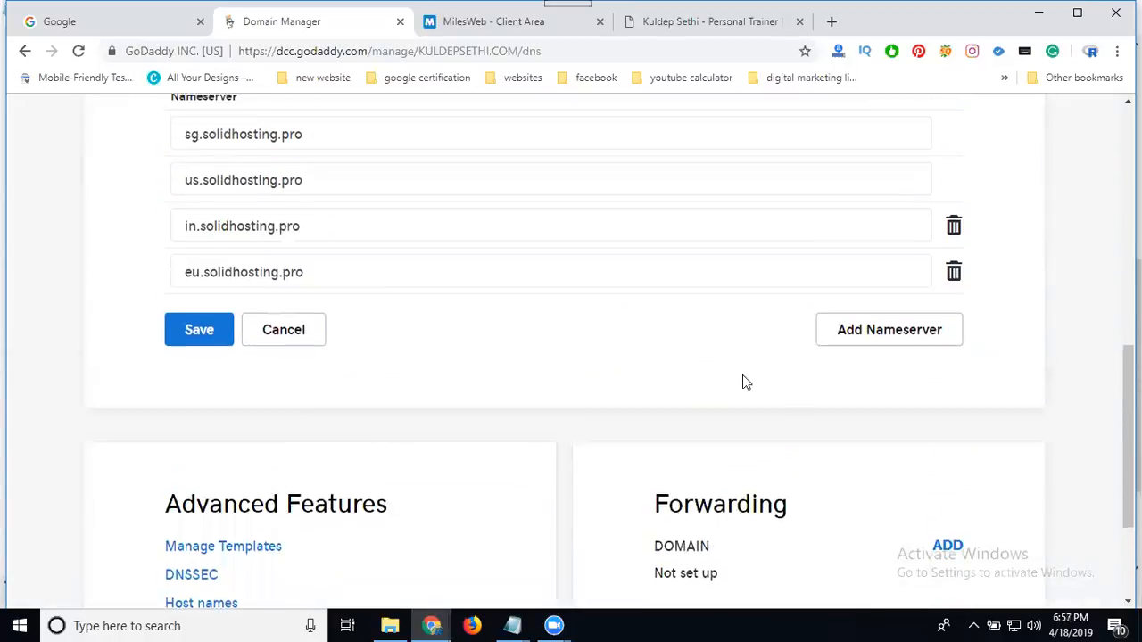
left_click(197, 331)
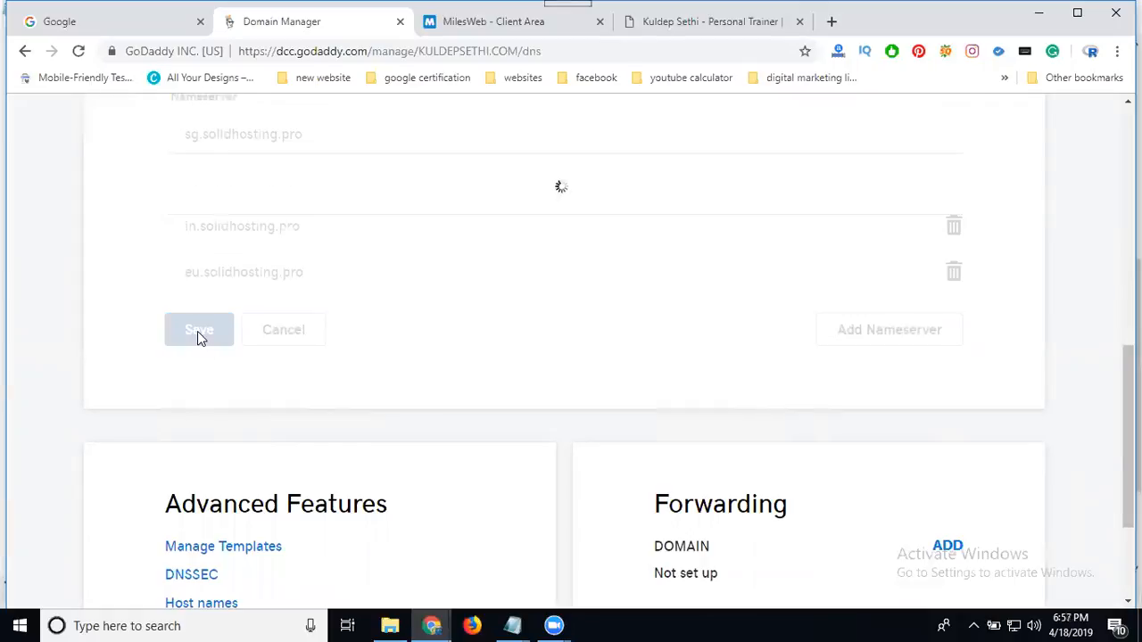